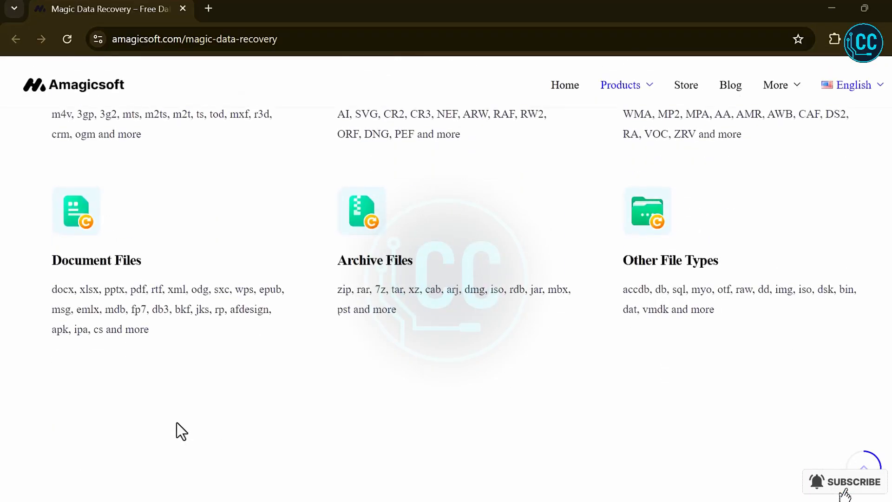
- Review the Magic Data Recovery product page's sections on the three recovery steps, supported devices and user testimonials
scroll(176, 422, "down", 3)
scroll(176, 423, "down", 4)
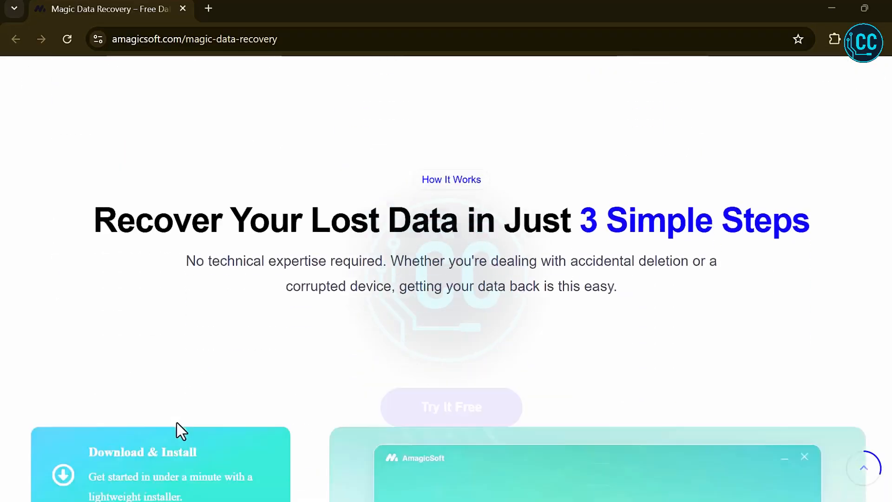
scroll(177, 421, "down", 1)
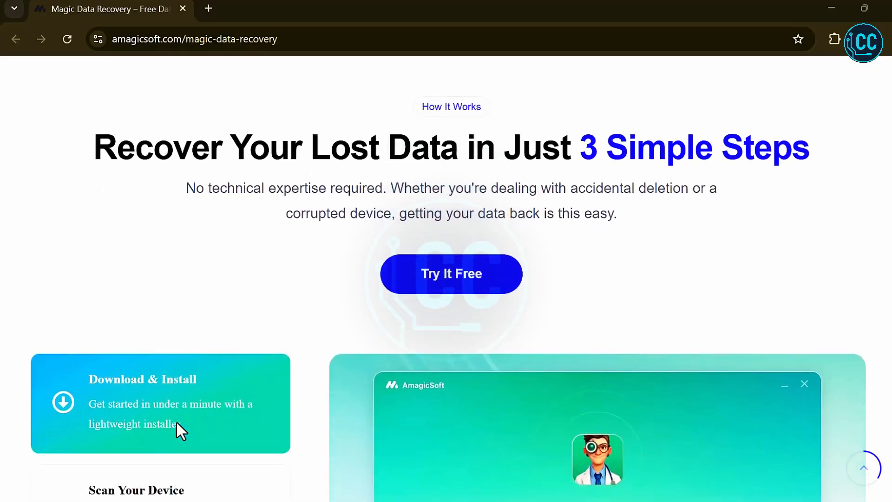
scroll(176, 421, "down", 2)
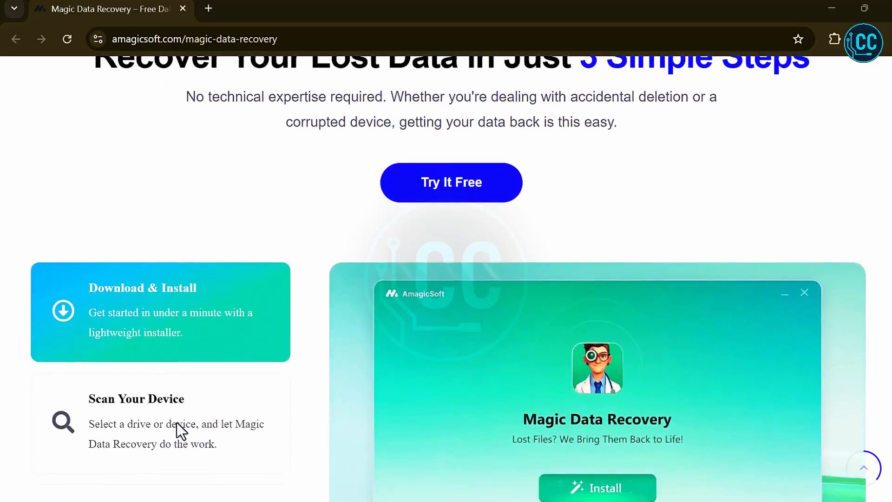
scroll(177, 423, "down", 2)
scroll(176, 423, "down", 3)
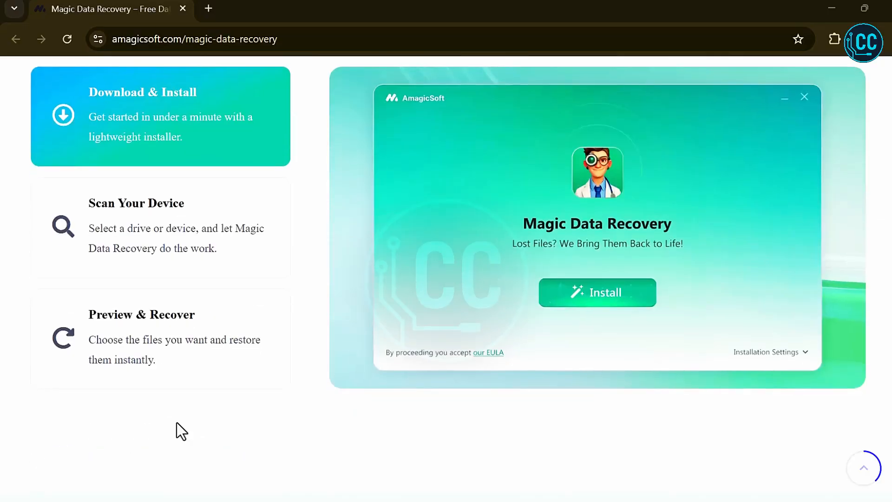
scroll(177, 422, "up", 2)
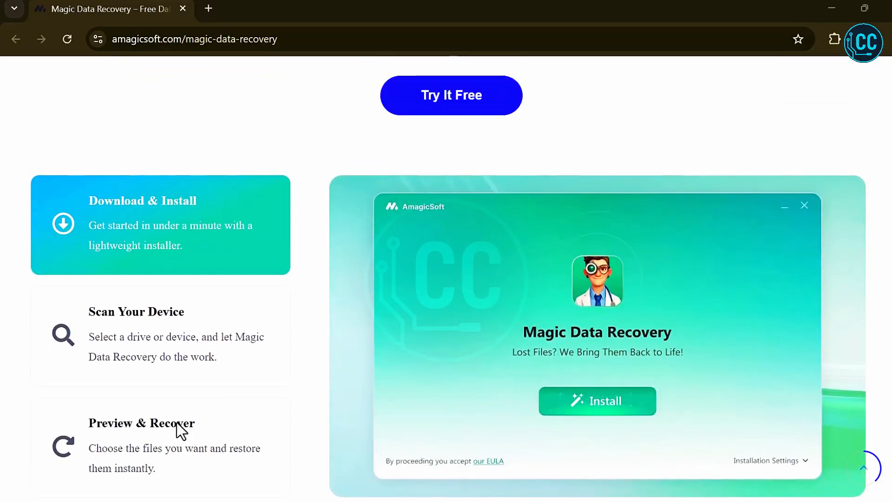
scroll(181, 421, "down", 4)
scroll(183, 417, "down", 3)
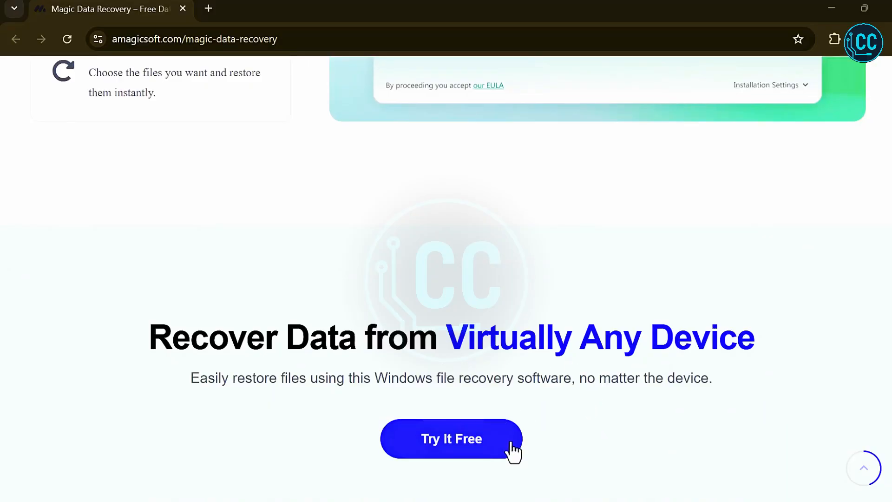
scroll(513, 450, "down", 4)
scroll(513, 451, "down", 2)
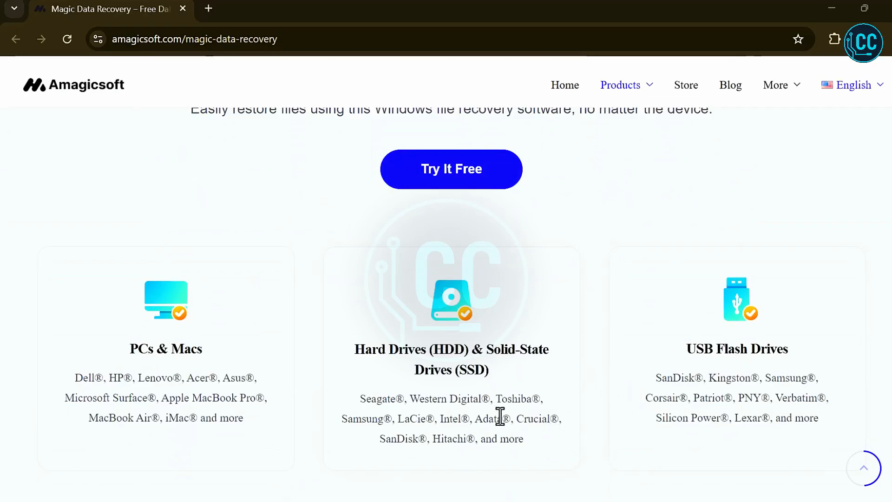
scroll(504, 416, "down", 3)
scroll(504, 416, "down", 2)
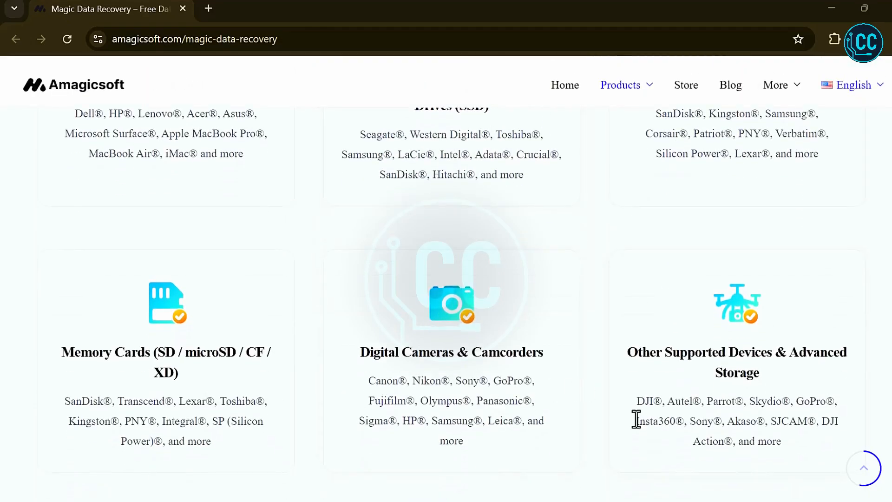
scroll(500, 441, "down", 2)
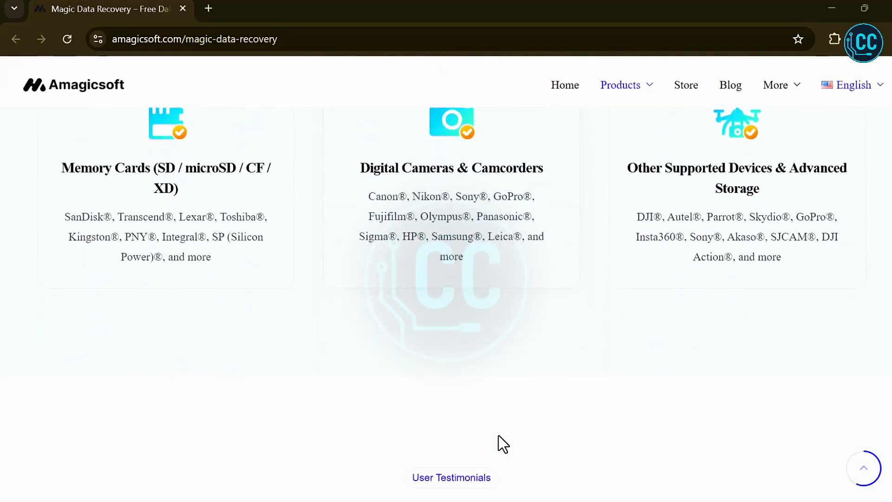
scroll(498, 435, "down", 2)
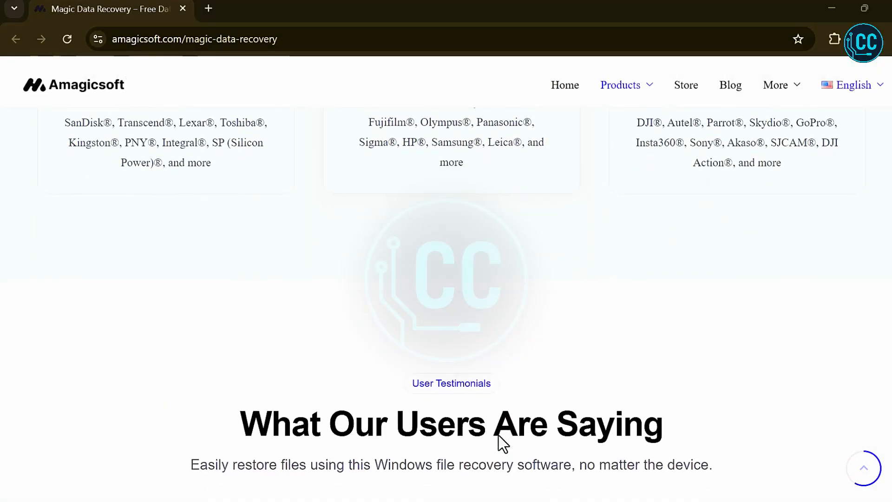
scroll(498, 436, "down", 4)
scroll(498, 436, "down", 7)
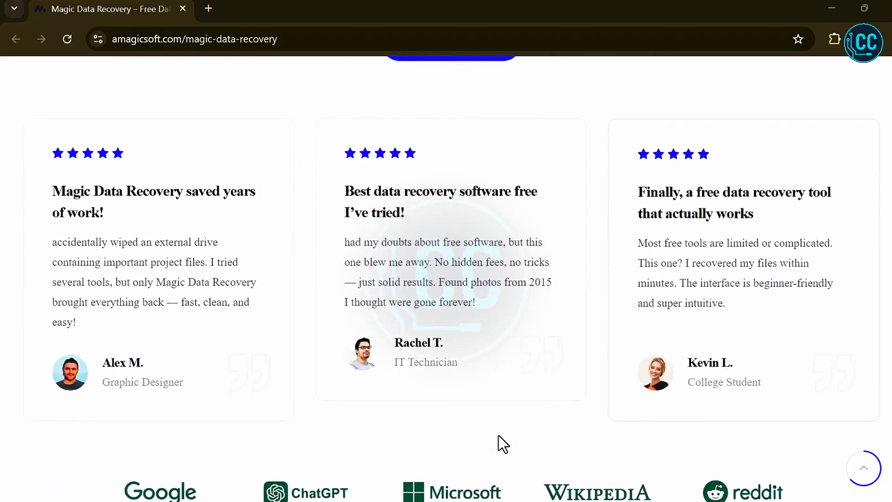
- Get the free version of Magic Data Recovery from the introduction section of its product page
scroll(498, 436, "up", 10)
scroll(498, 436, "up", 15)
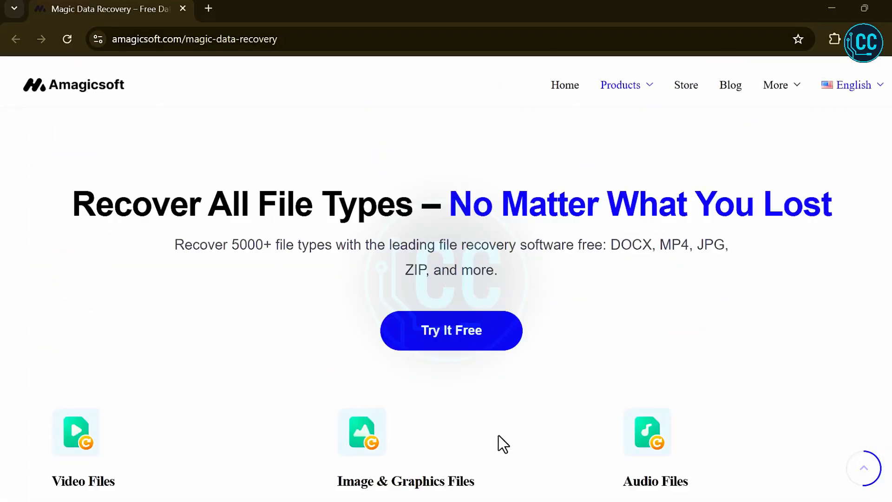
scroll(498, 436, "down", 3)
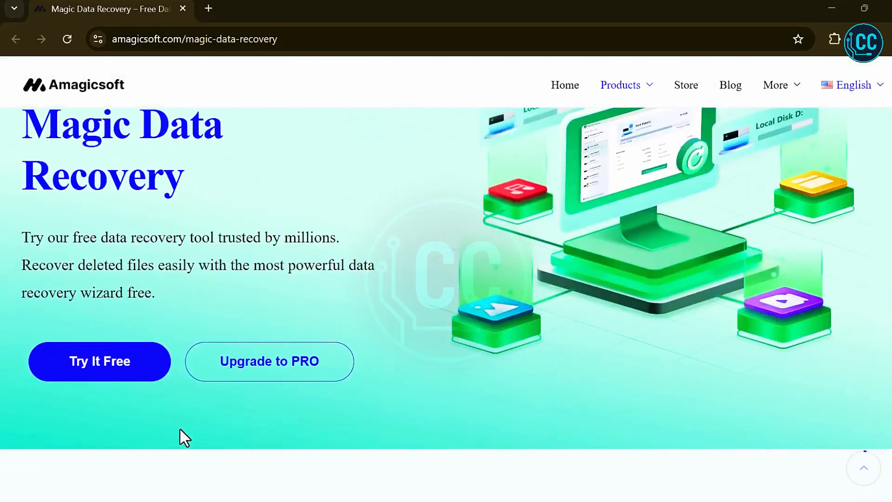
left_click(113, 365)
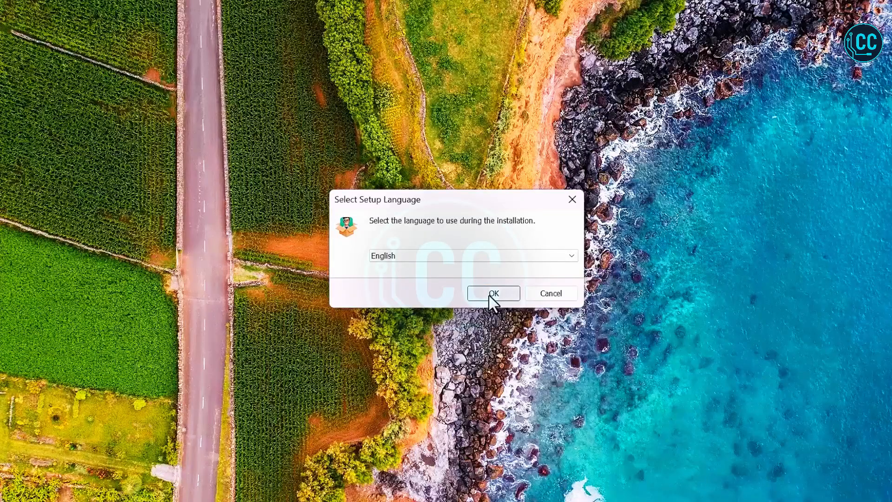
- Install Magic Data Recovery in English, accepting the license agreement and the destination folder C:\Program Files\Amagicsoft\Magic Data Recovery
left_click(488, 295)
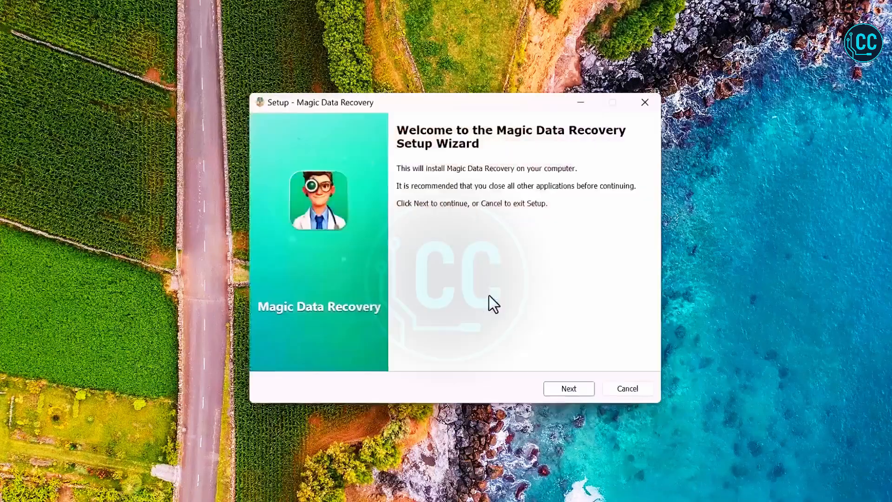
left_click(569, 395)
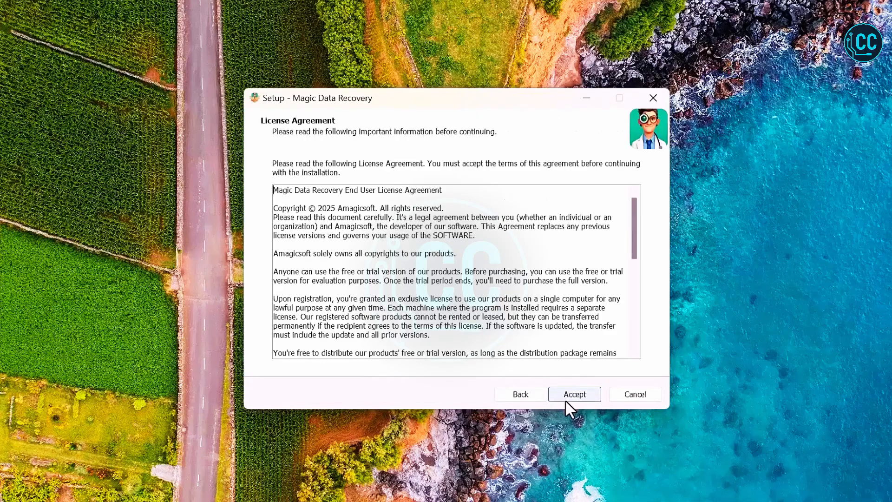
left_click(578, 397)
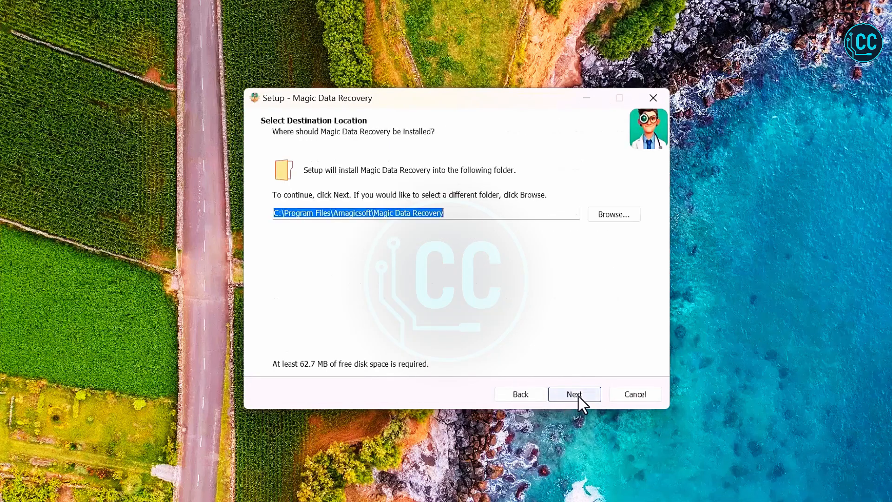
left_click(578, 397)
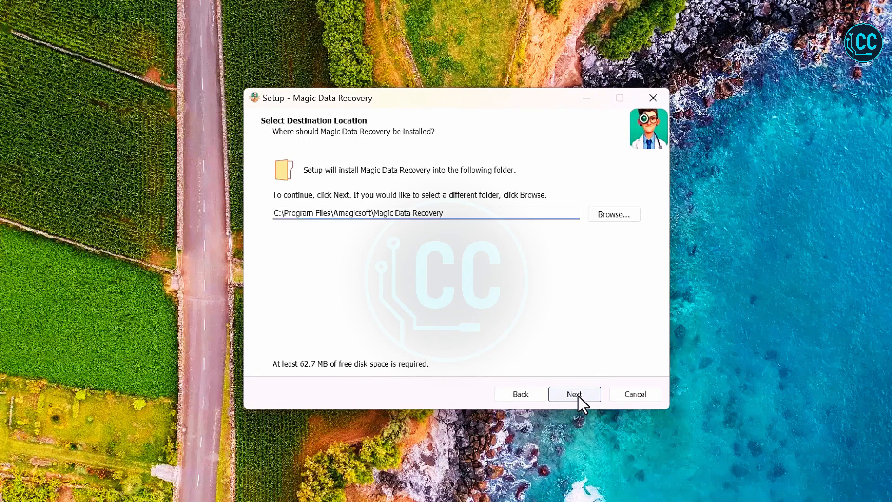
left_click(579, 397)
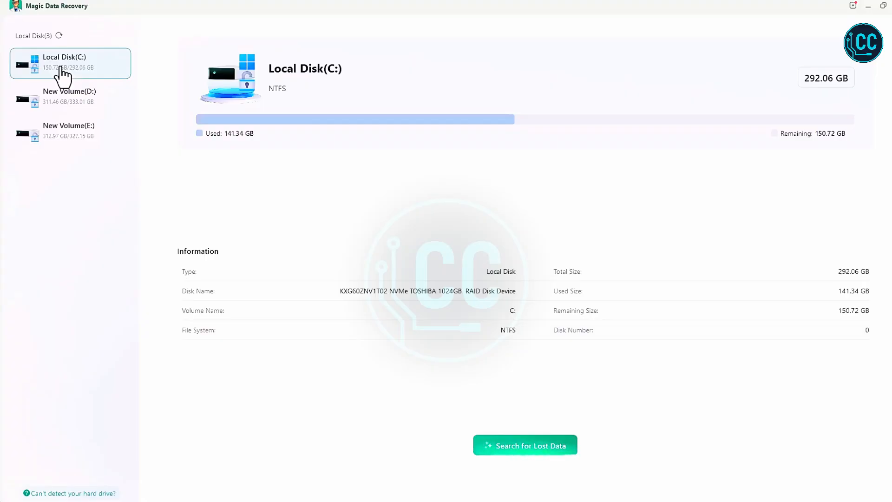
- View the disk information for New Volume (D:) and New Volume (E:) in Magic Data Recovery
left_click(70, 100)
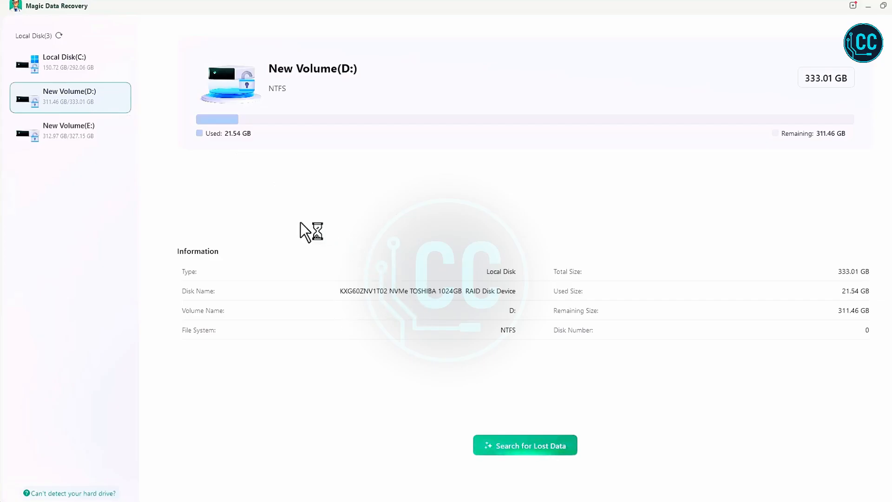
left_click(82, 136)
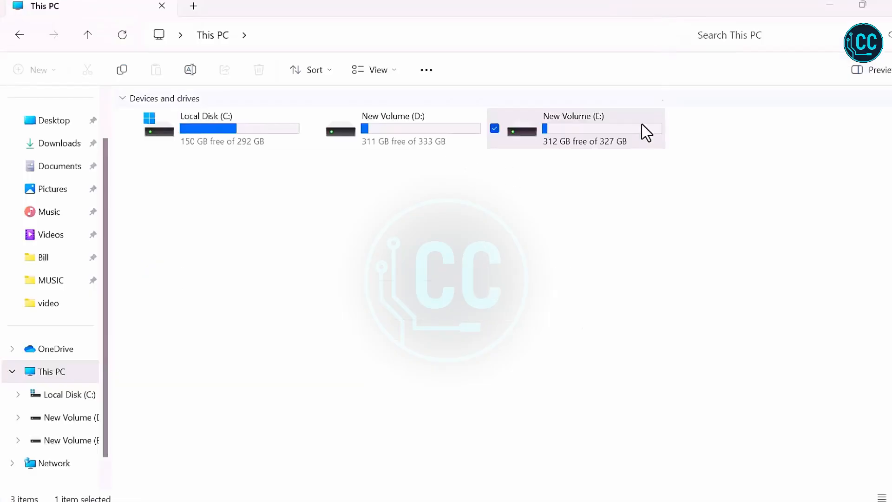
- Switch to File Explorer and open the video folder on New Volume (E:)
left_click(542, 132)
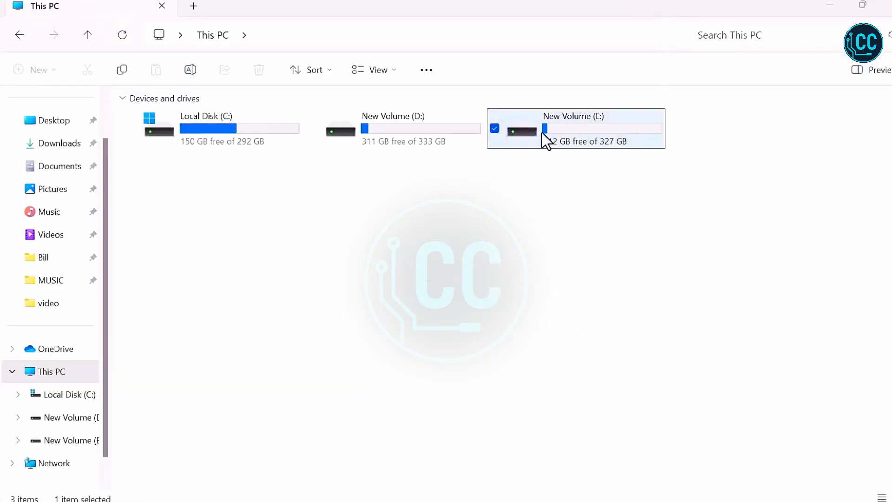
double_click(560, 133)
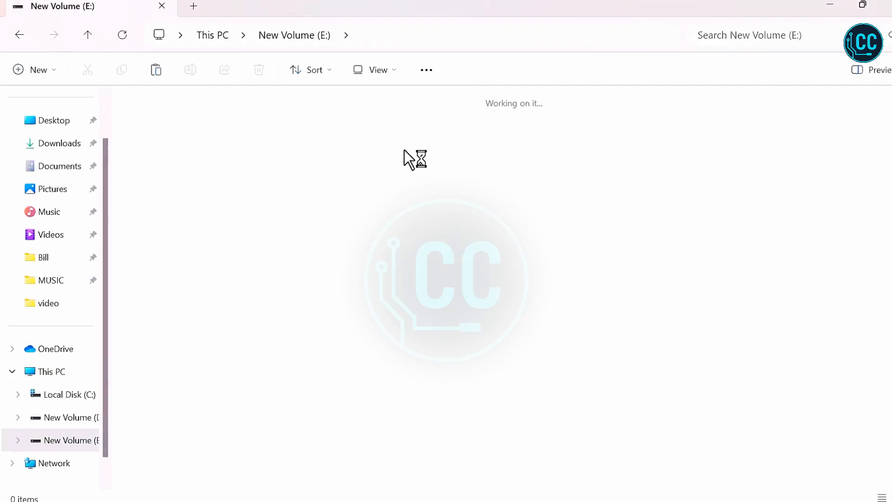
double_click(166, 143)
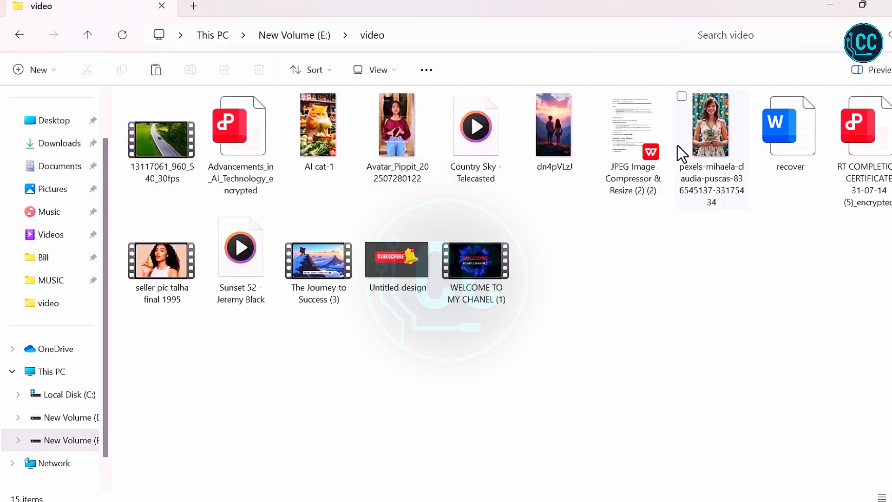
- Preview the video 13117061_960_540_30fps and the portrait of the woman in a floral dress, closing each viewer
double_click(168, 150)
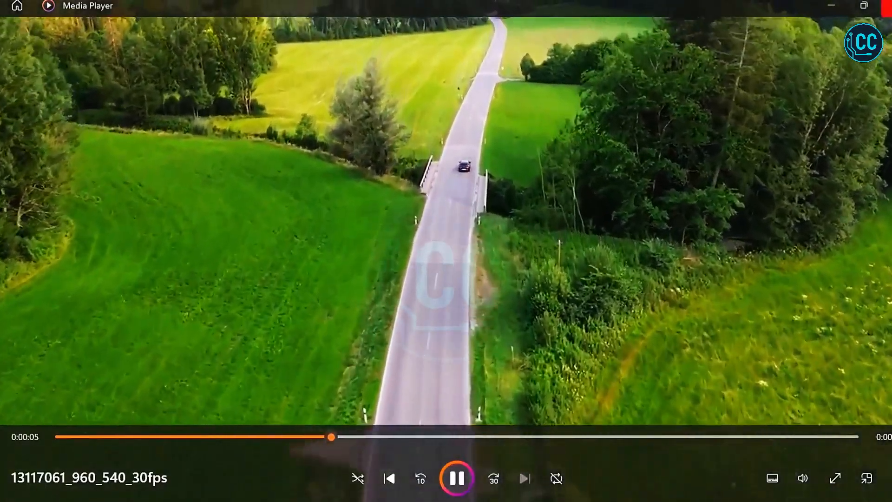
left_click(886, 6)
left_click(723, 148)
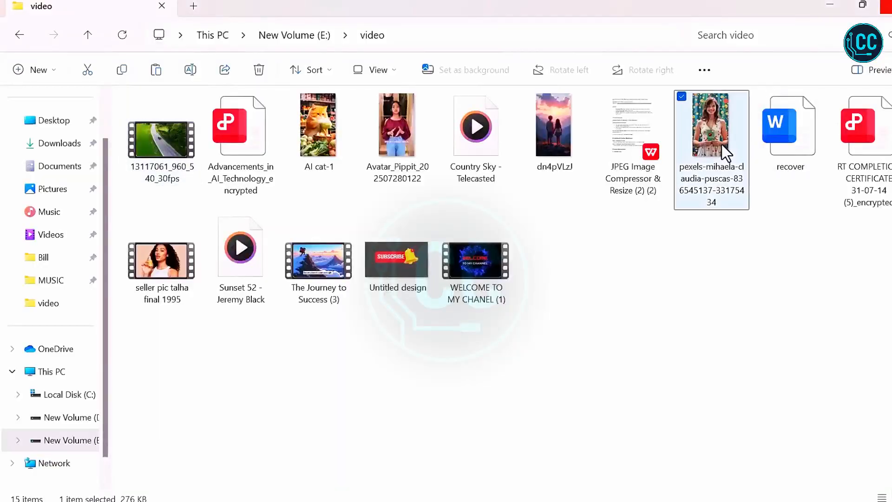
double_click(721, 144)
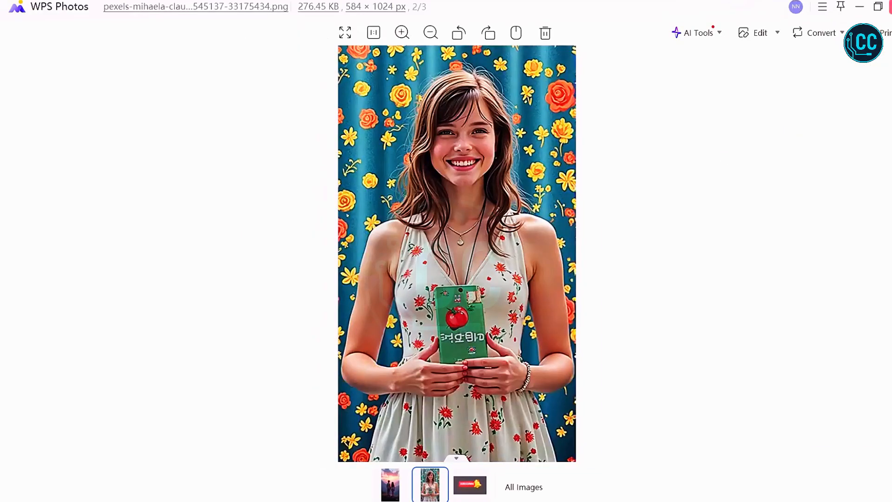
left_click(887, 6)
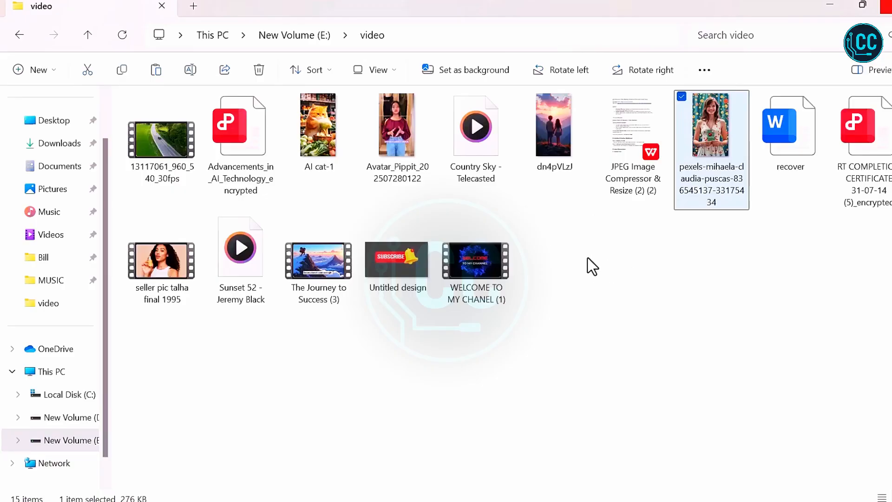
- Delete all files in the video folder and minimize File Explorer to reveal the desktop
key("ctrl+a")
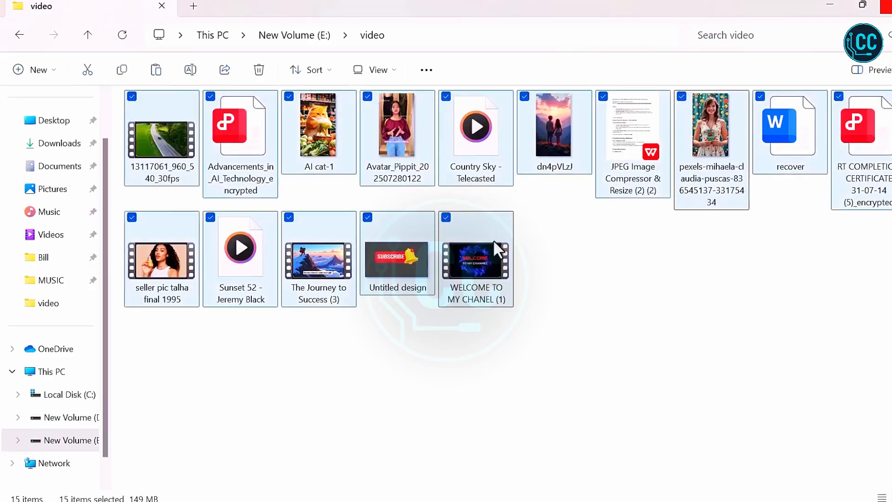
key("Delete")
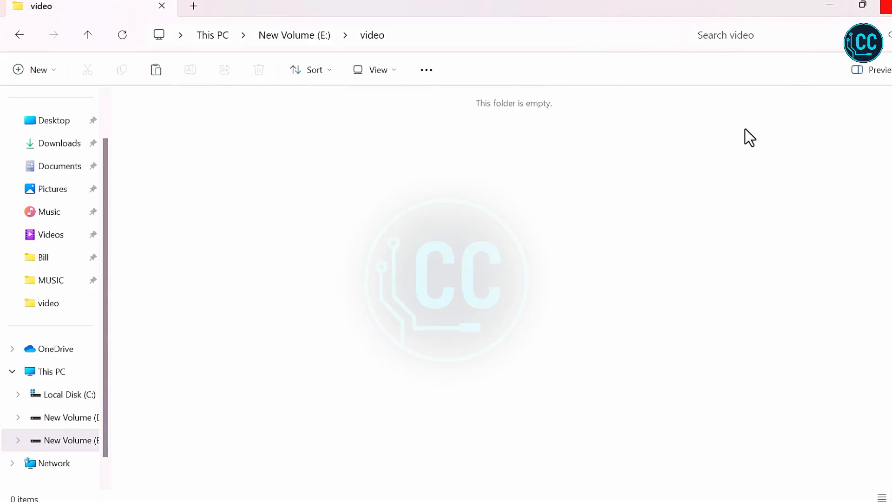
left_click(828, 4)
- Empty the Recycle Bin on the desktop, permanently deleting its items
right_click(239, 371)
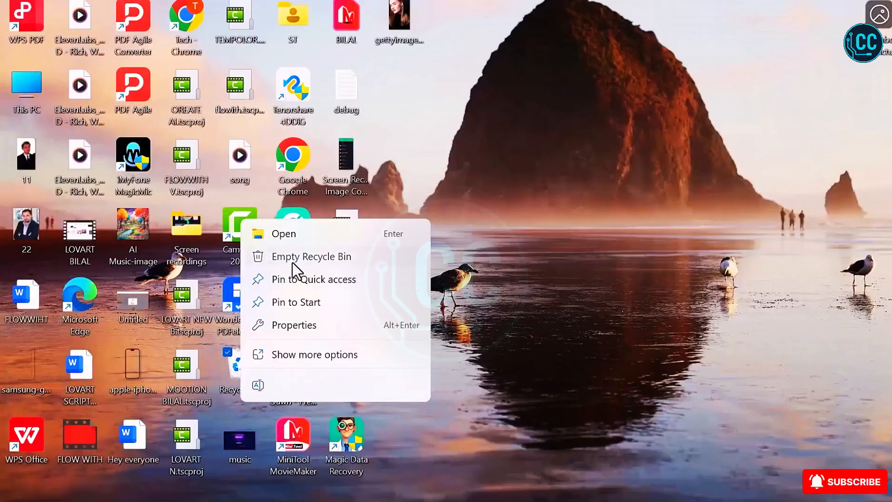
left_click(293, 258)
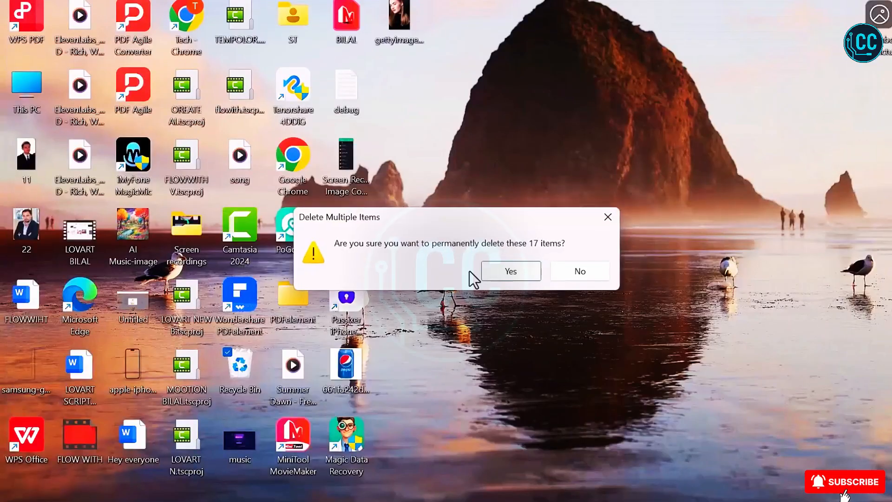
left_click(511, 271)
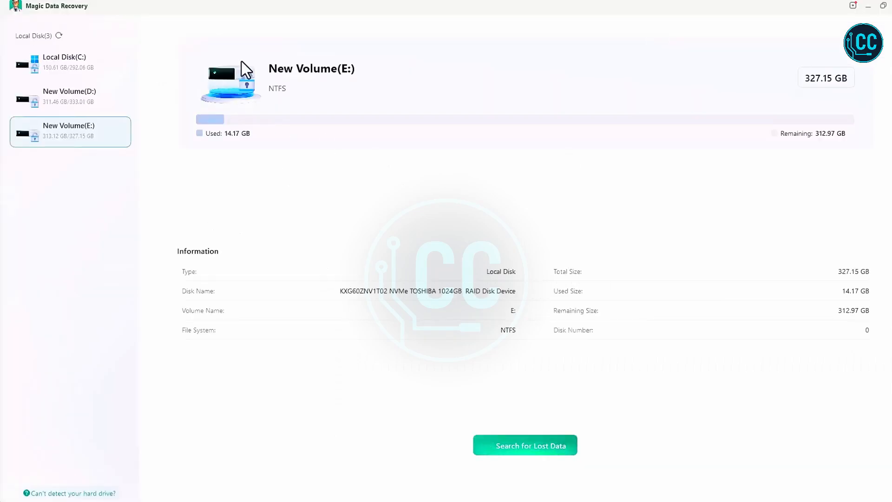
- Switch to Magic Data Recovery and select New Volume (E:) as the drive to recover from
left_click(62, 105)
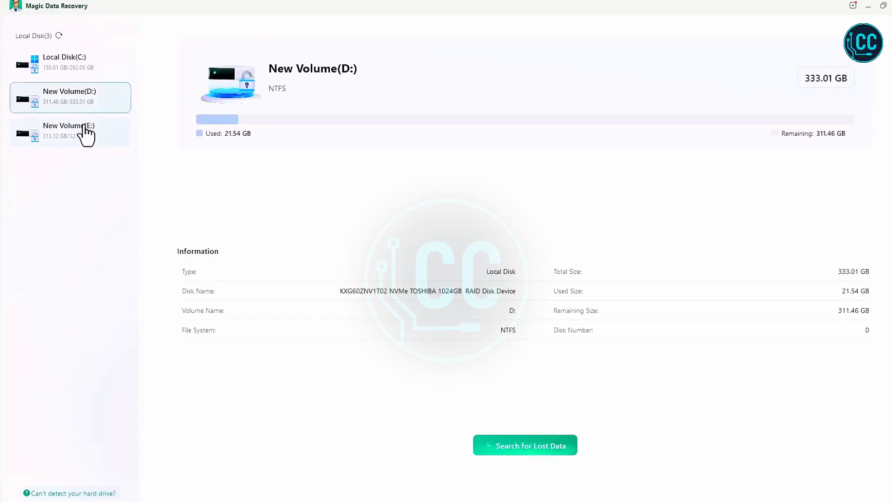
left_click(86, 135)
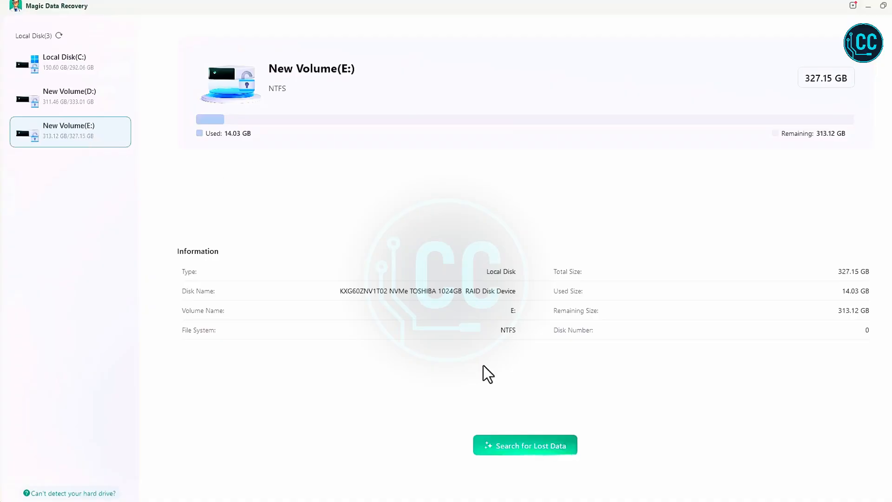
- Scan New Volume (E:) for lost data, check the video folder's contents and group the scan results by file type
left_click(529, 454)
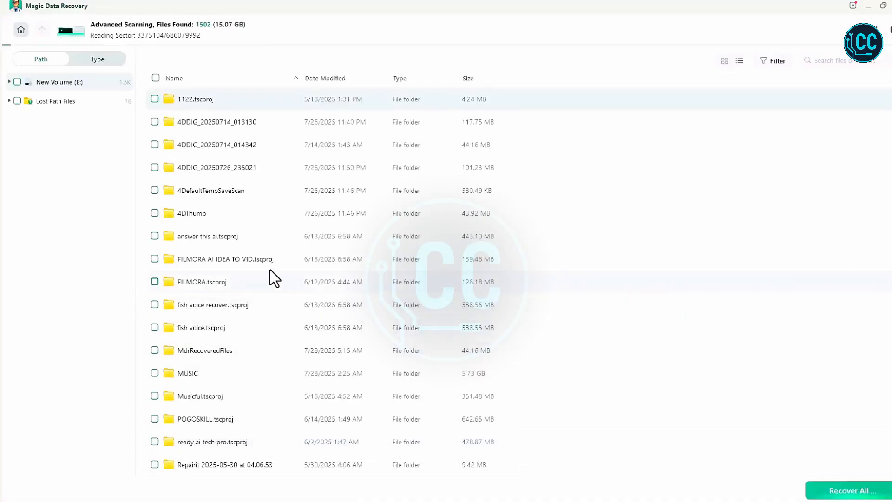
scroll(246, 232, "down", 3)
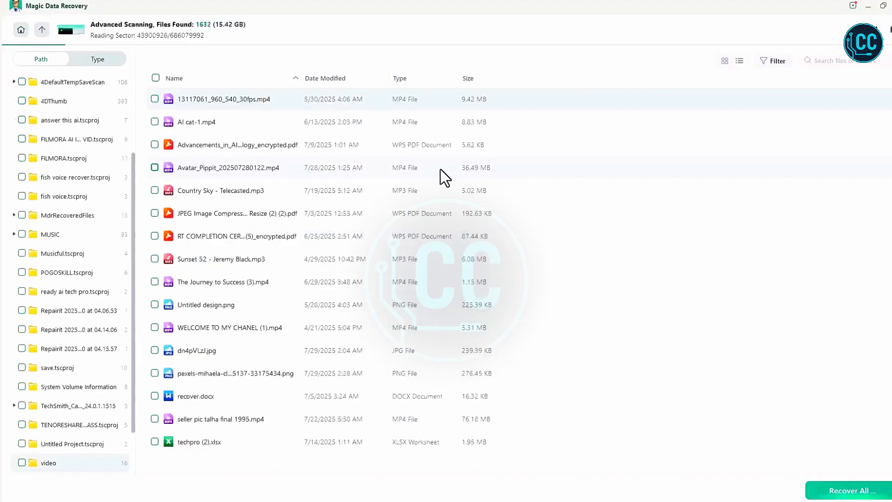
left_click(95, 60)
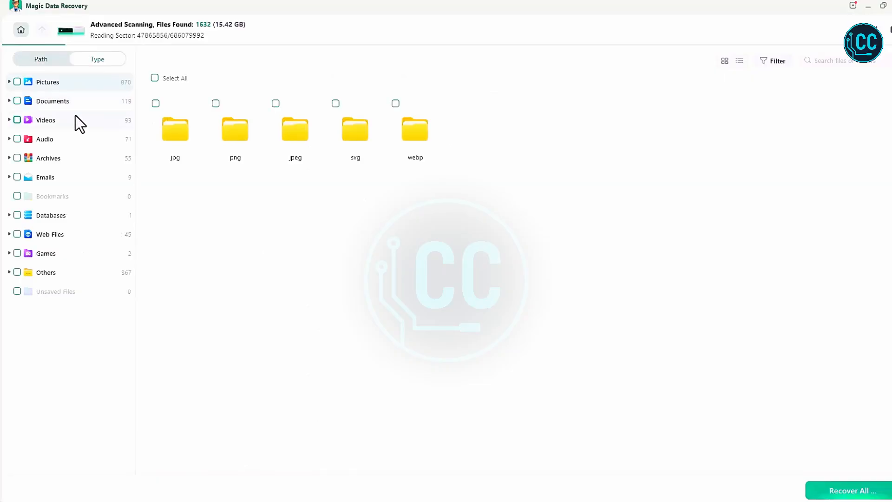
- Return the scan results to the folder path view and open the video folder on New Volume (E:)
left_click(40, 60)
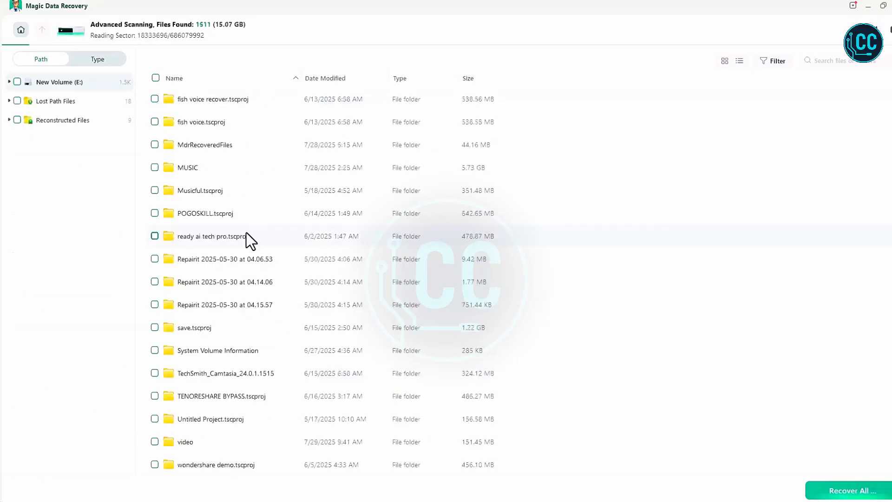
scroll(246, 233, "down", 1)
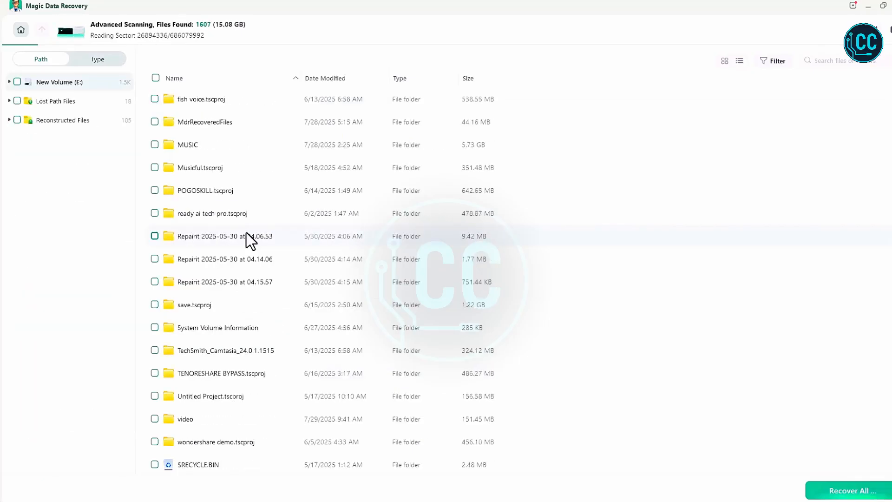
double_click(182, 422)
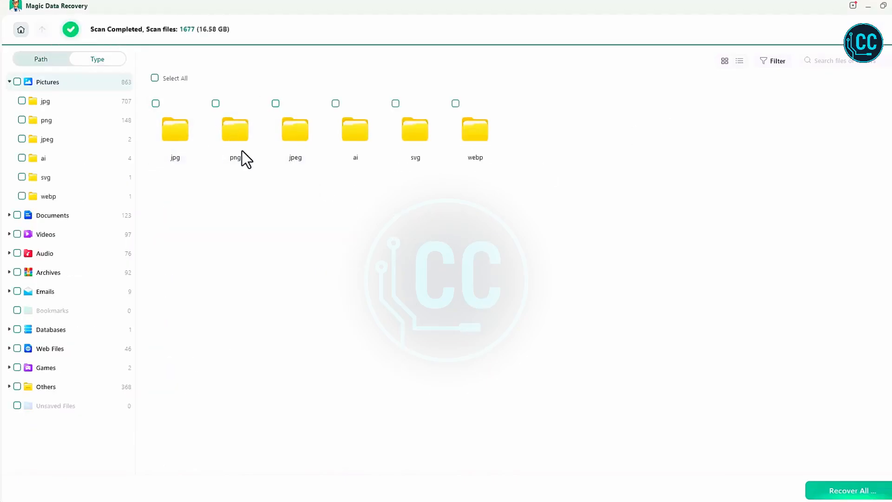
- Browse the png folder under Pictures and preview the portrait of the woman in a floral dress, closing the preview
double_click(235, 133)
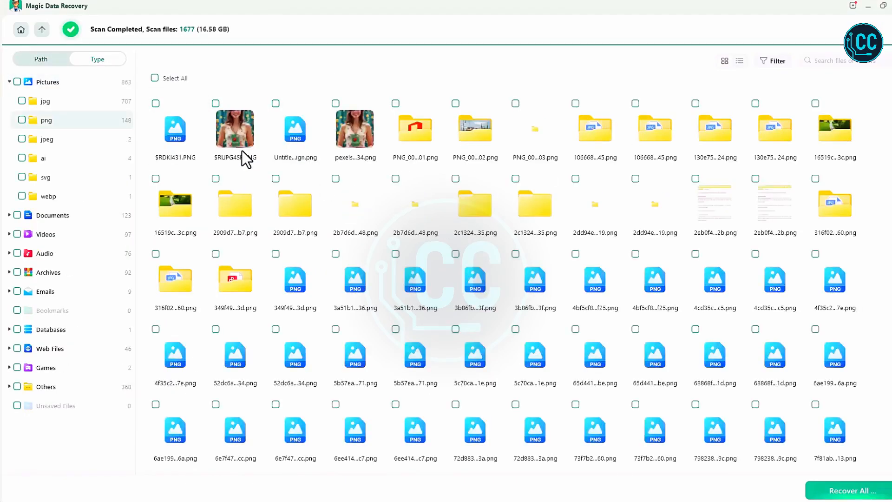
scroll(397, 252, "down", 5)
scroll(345, 165, "up", 5)
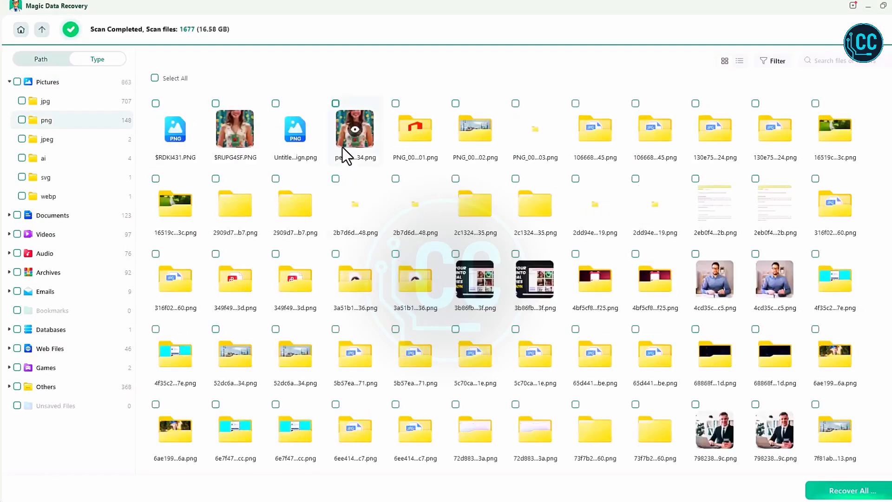
double_click(342, 147)
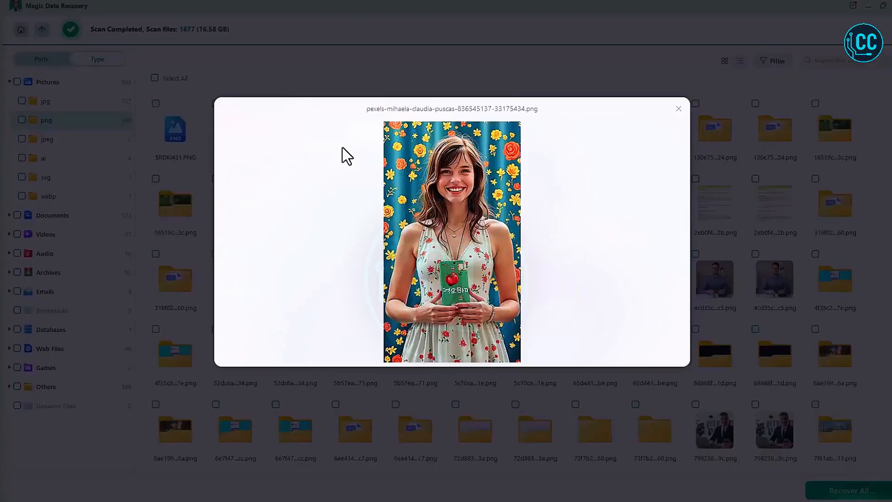
left_click(679, 108)
- Preview ed0d65ff1b6fc46.png further down the png results and close the preview
scroll(689, 213, "down", 10)
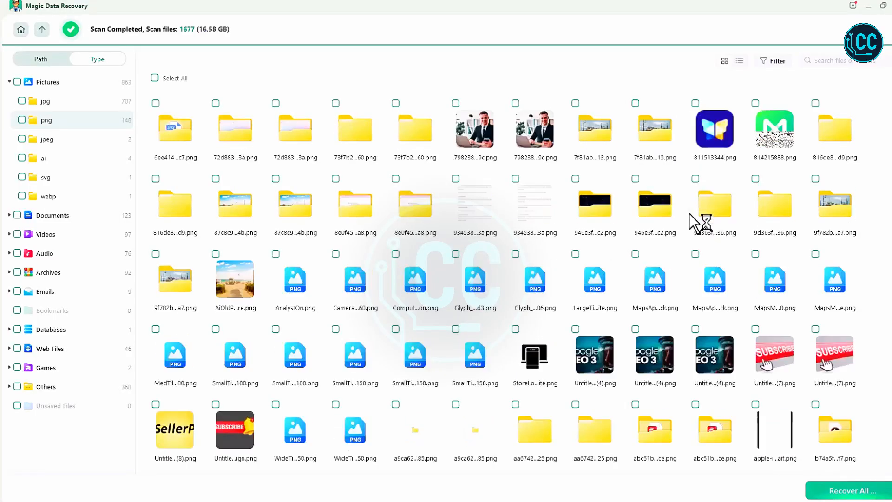
double_click(716, 375)
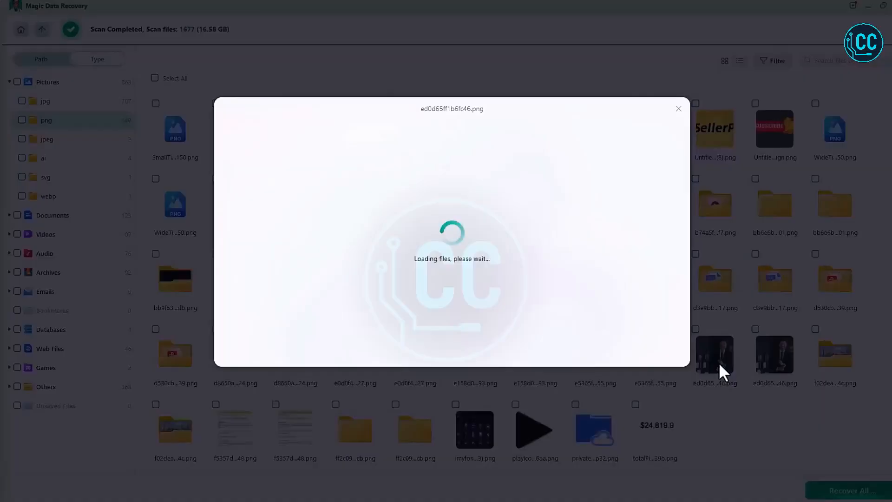
left_click(680, 111)
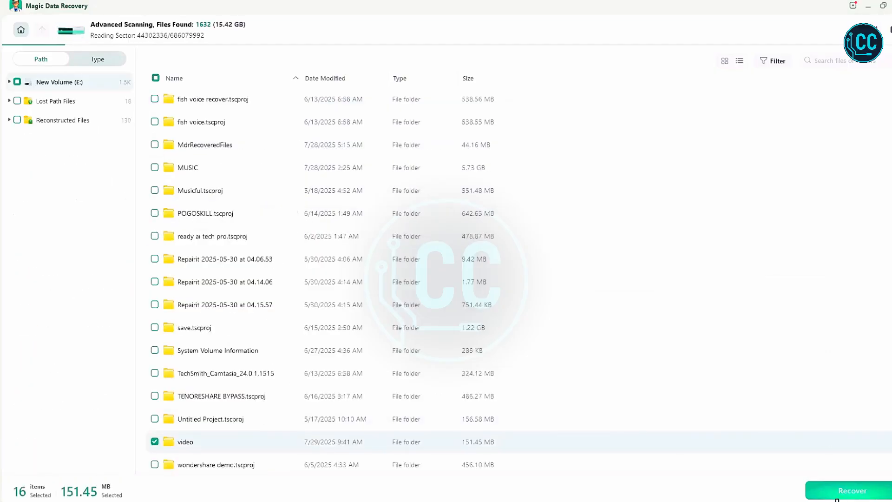
- Recover the selected video folder, saving its files to Local Disk (C:)
left_click(837, 493)
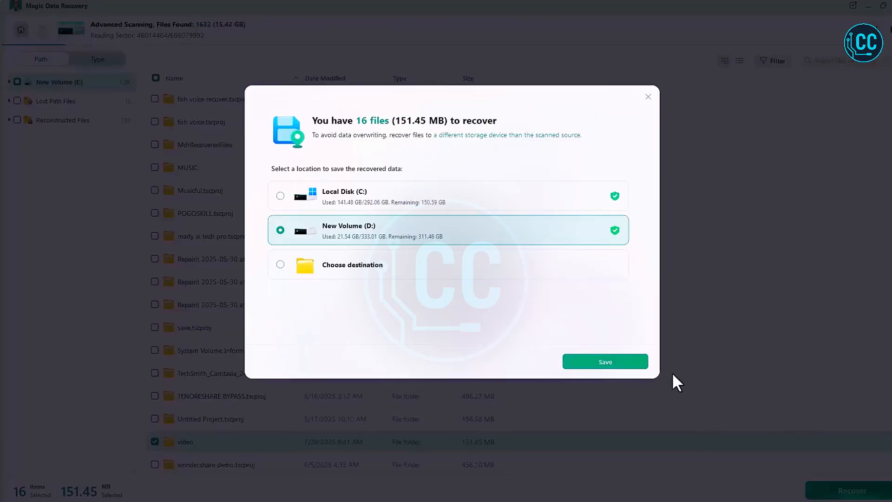
left_click(433, 268)
left_click(422, 191)
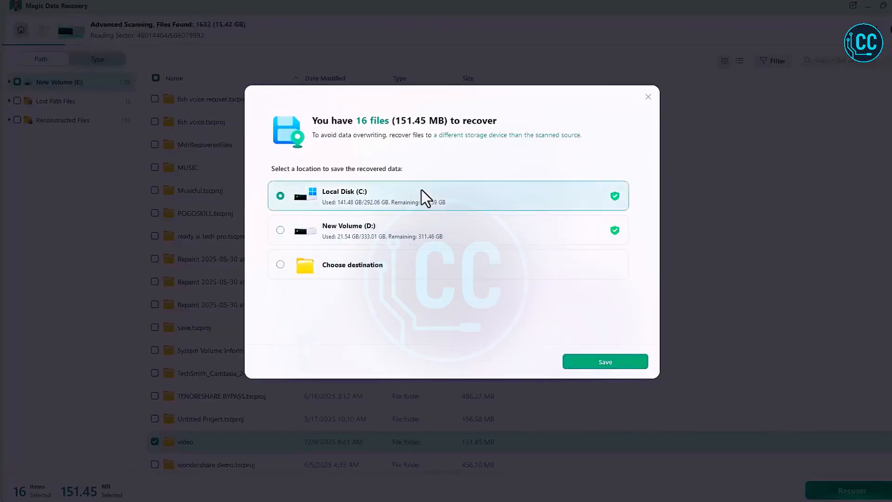
left_click(601, 361)
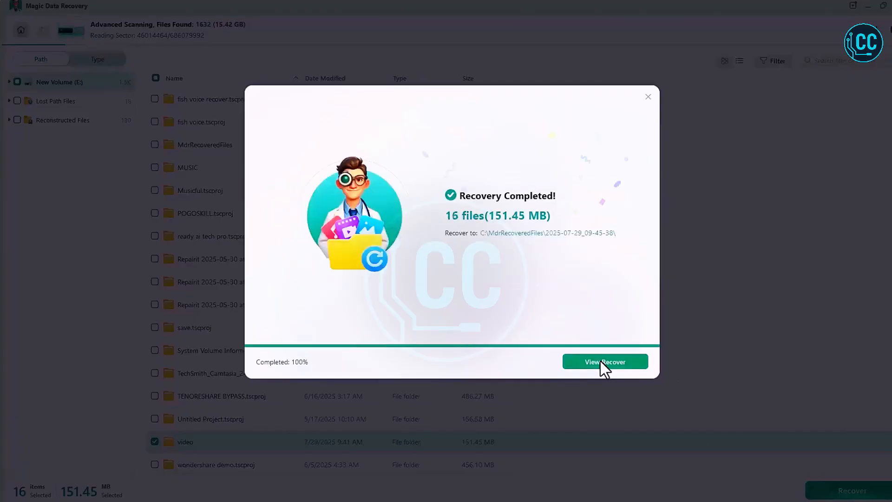
- View the recovered data in File Explorer and open the video folder inside New Volume(E)
left_click(601, 361)
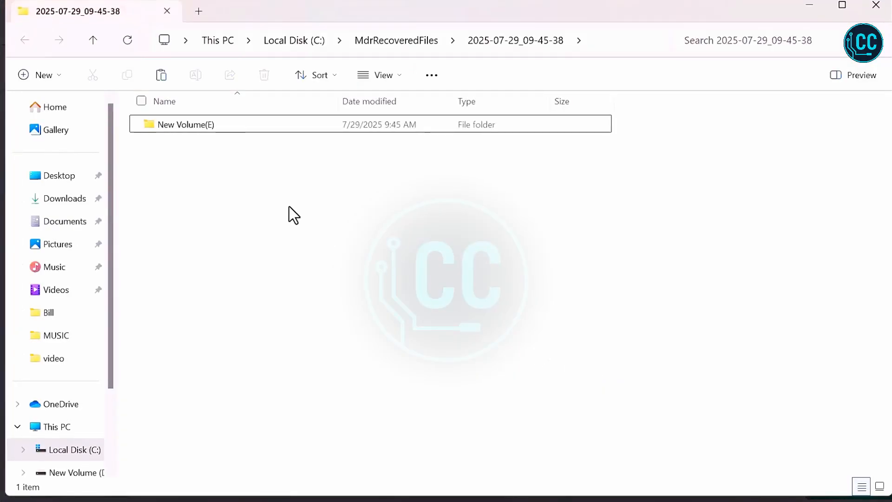
double_click(234, 130)
double_click(231, 130)
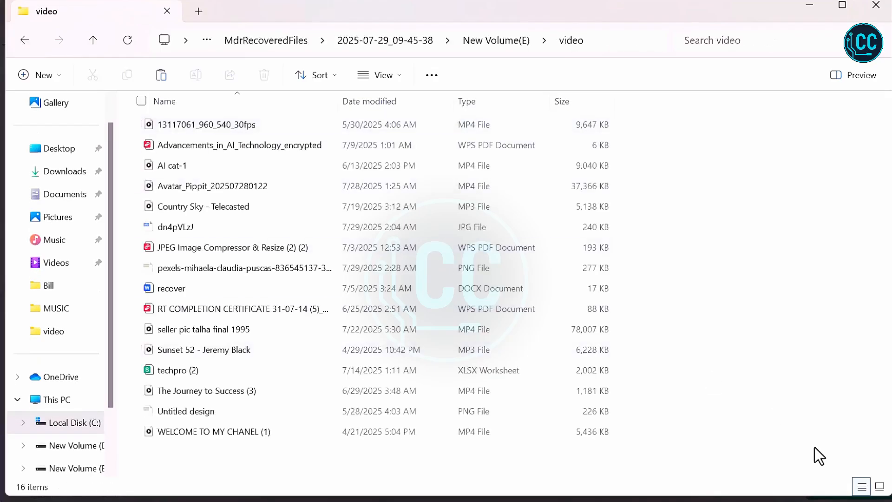
- Show the recovered files as large thumbnails and maximize the File Explorer window
left_click(880, 486)
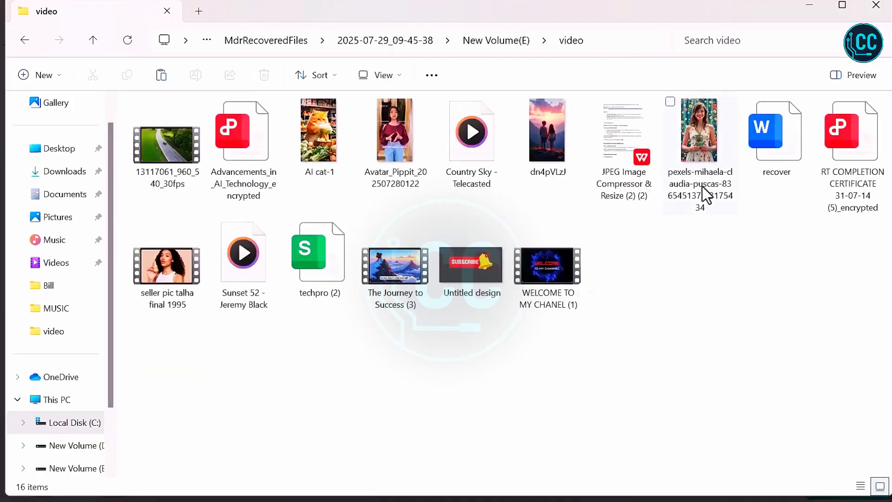
left_click(843, 6)
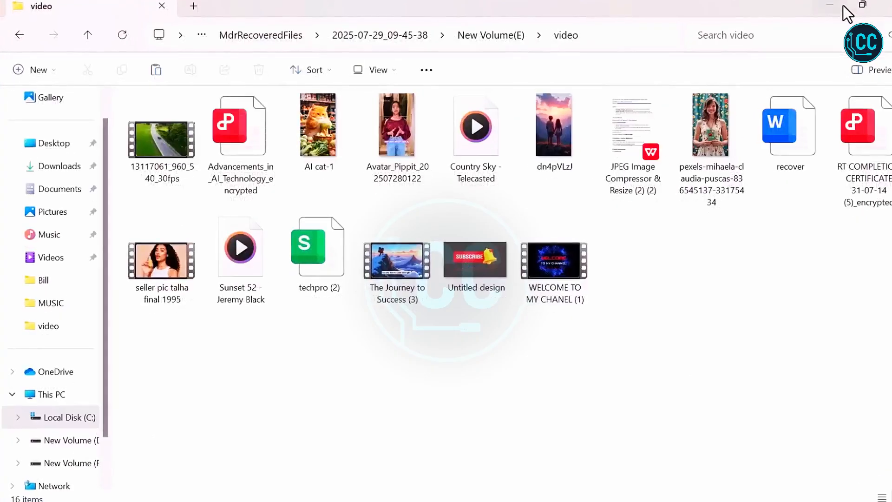
left_click(863, 5)
left_click(843, 6)
- Play the recovered video 13117061_960_540_30fps to check it, exit full screen and close the player
double_click(150, 155)
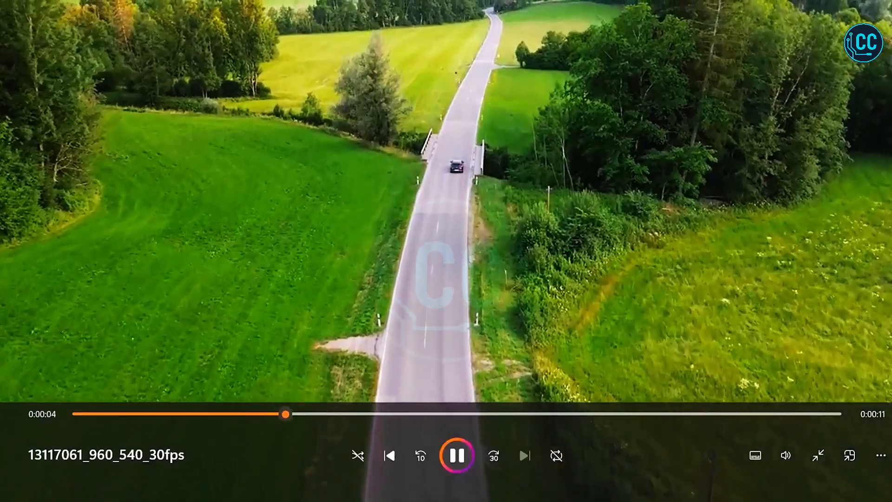
key("Escape")
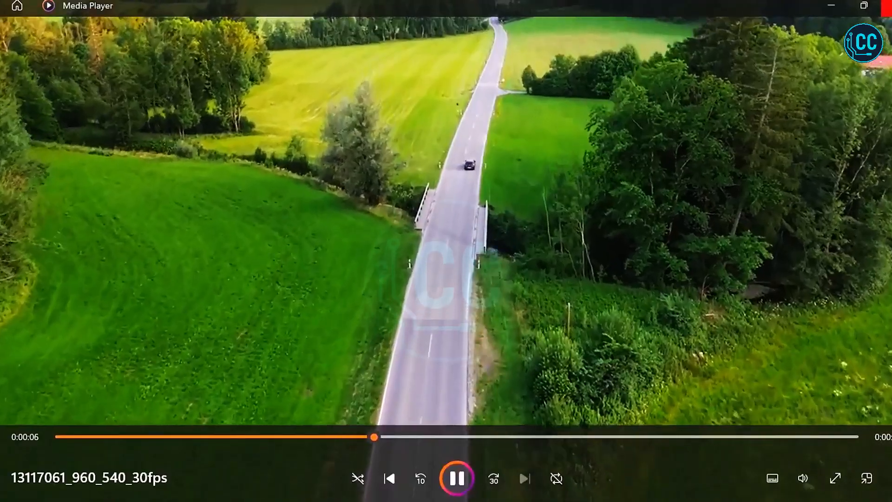
left_click(886, 6)
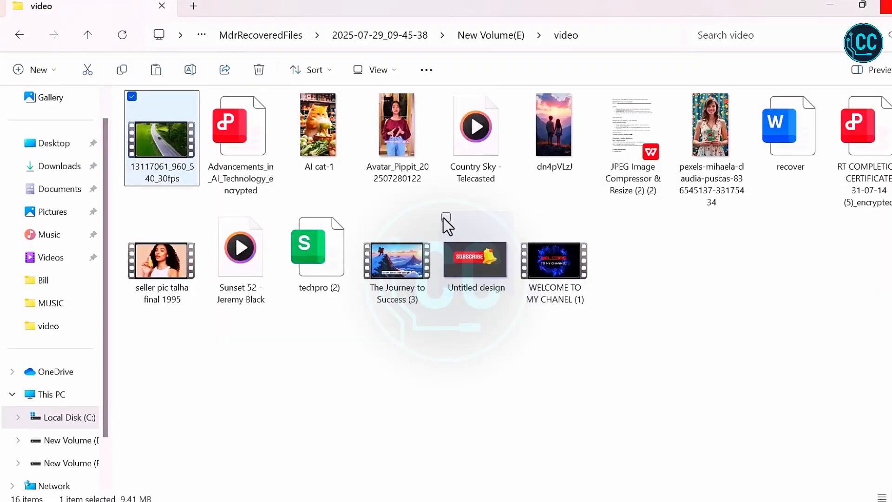
- View the recovered portrait of the woman in a floral dress, then close the image viewer and File Explorer
left_click(79, 418)
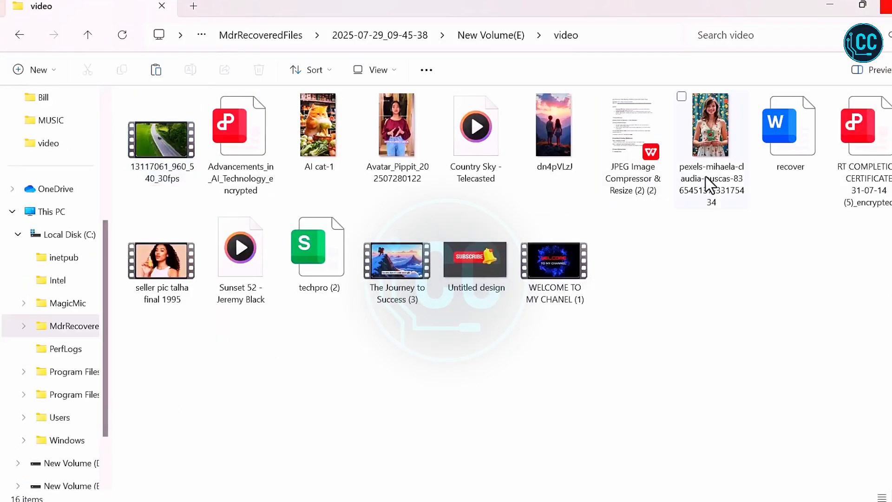
double_click(724, 182)
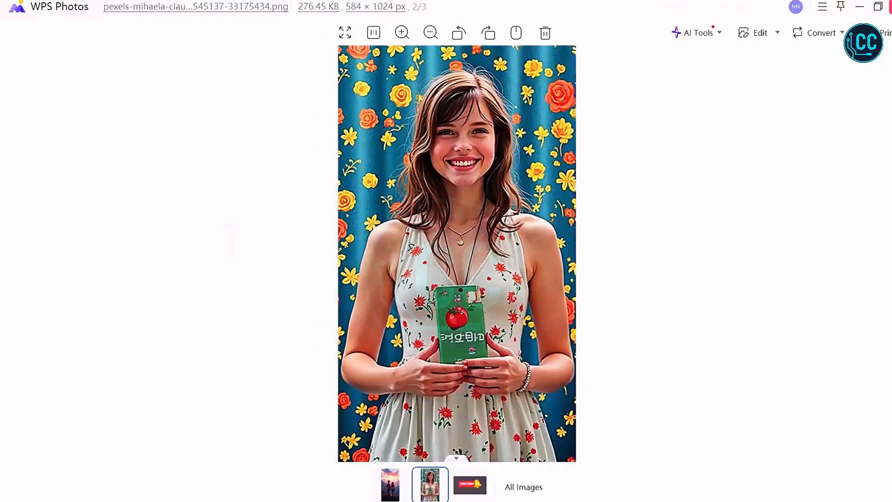
left_click(891, 7)
left_click(890, 6)
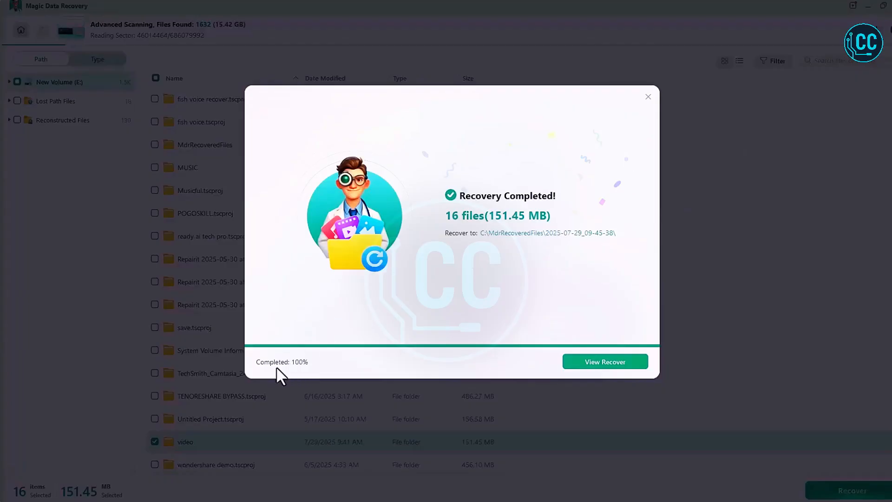
- Close the recovery summary and return to the Magic Data Recovery home screen, ending the running scan
left_click(649, 95)
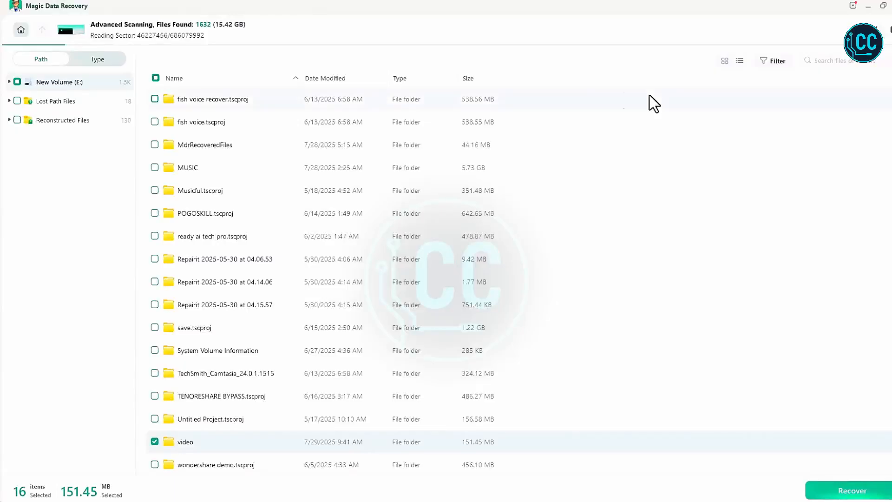
left_click(21, 30)
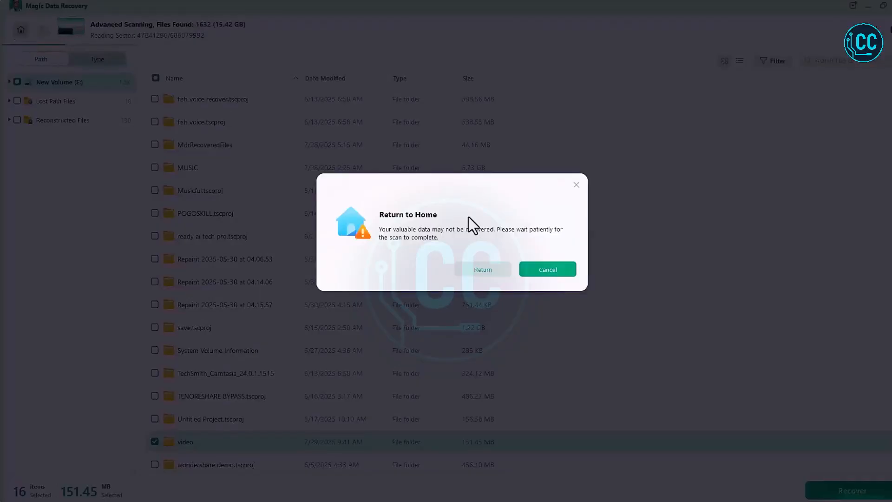
left_click(482, 271)
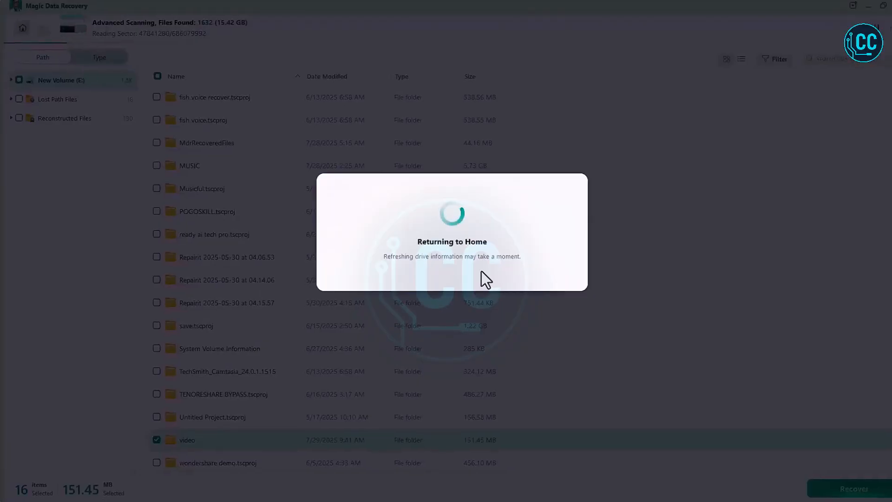